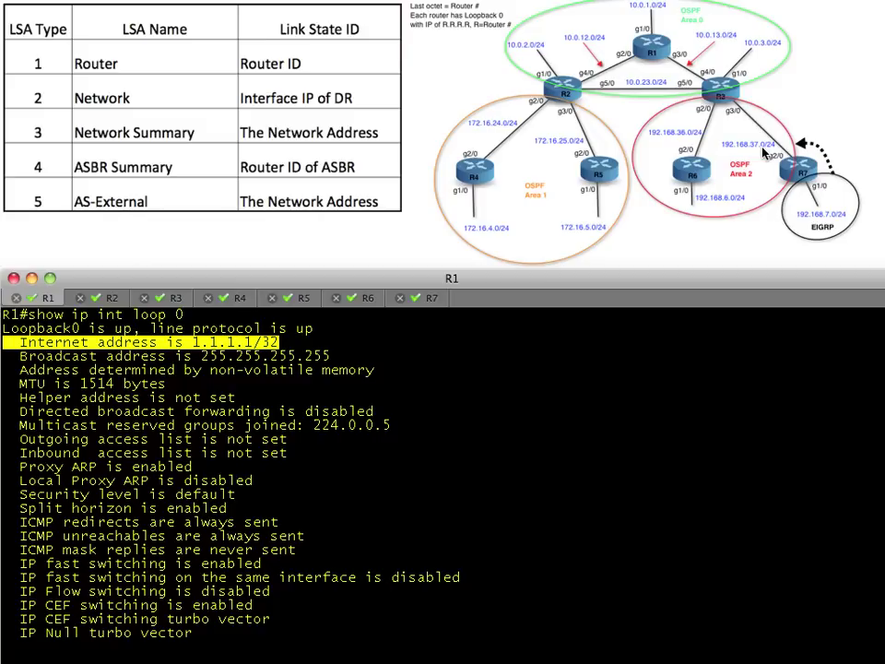
Push the loopback output off the R1 console with blank R1# prompts
key("Return")
key("Return")
key("Return")
key("Return")
key("Return")
key("Return")
key("Return")
key("Return")
key("Return")
key("Return")
key("Return")
key("Return")
key("Return")
key("Return")
key("Return")
key("Return")
key("Return")
key("Return")
key("Return")
key("Return")
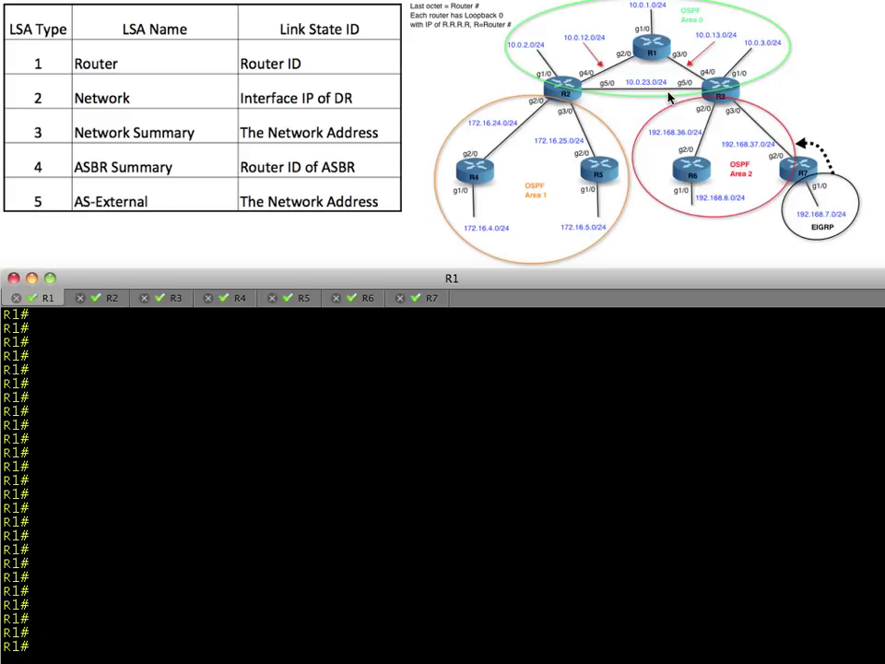
type("show ip ospf int brief")
key("Return")
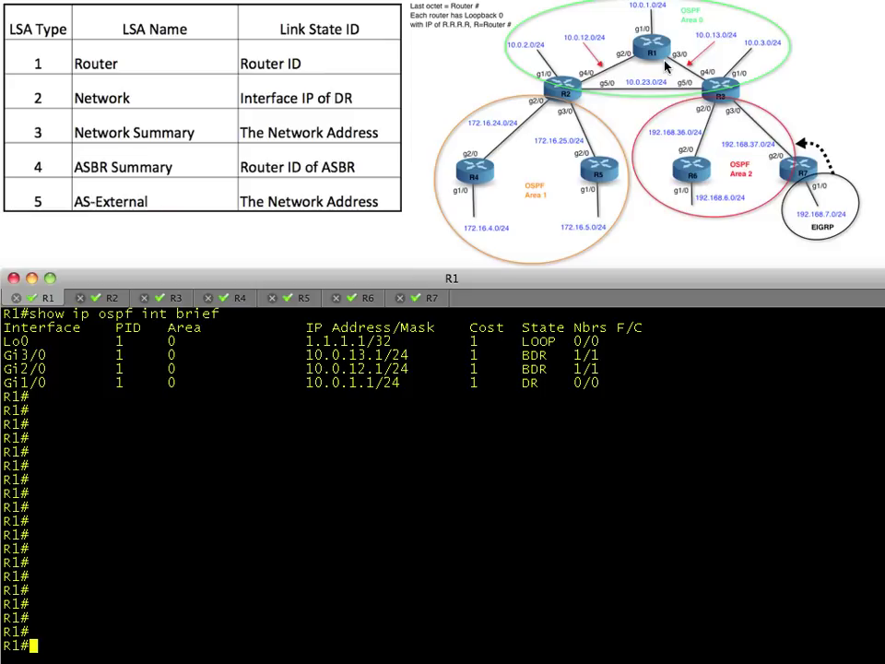
key("Return")
key("Return")
key("Return")
key("Return")
key("Return")
key("Return")
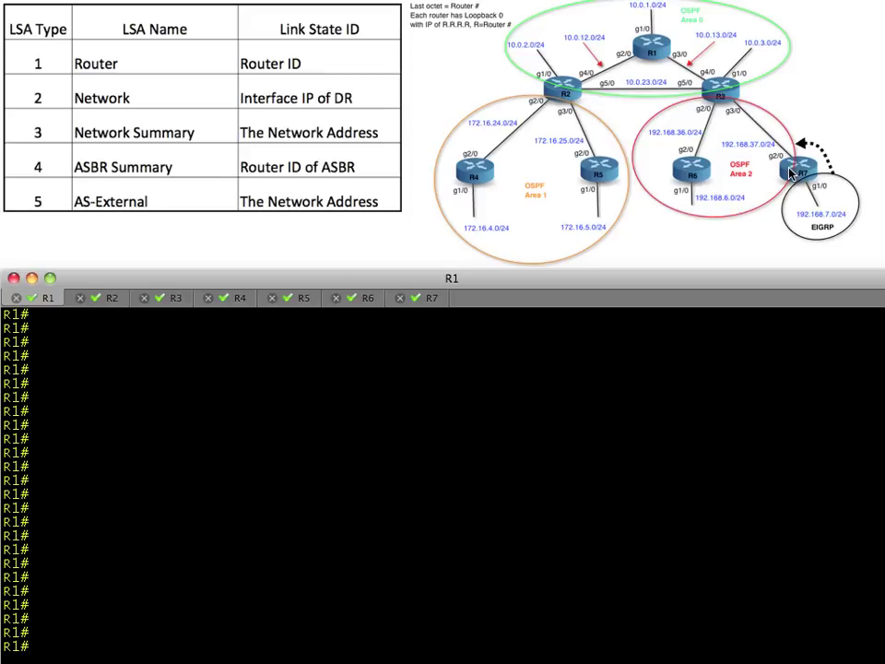
key("super+7")
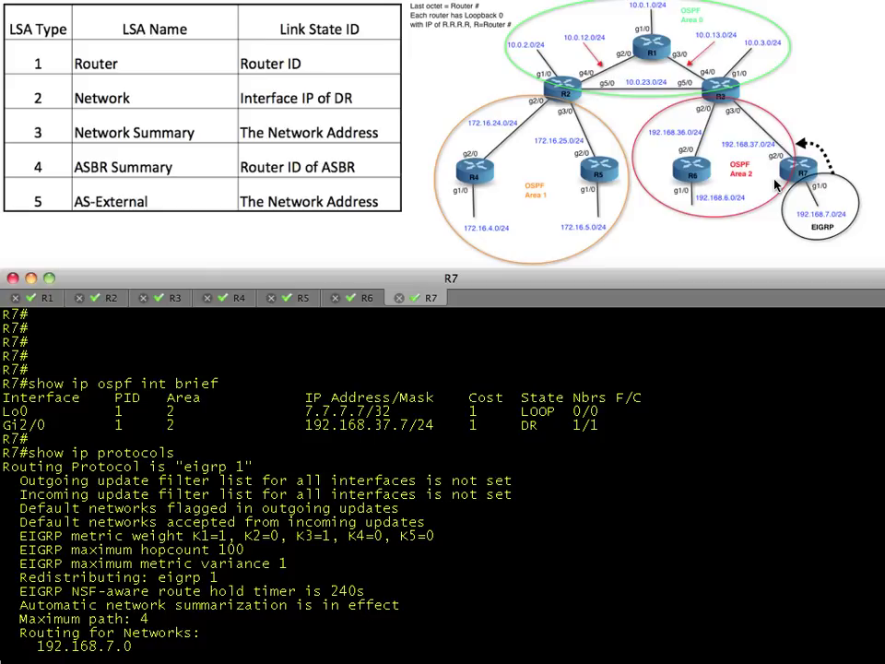
key("super+1")
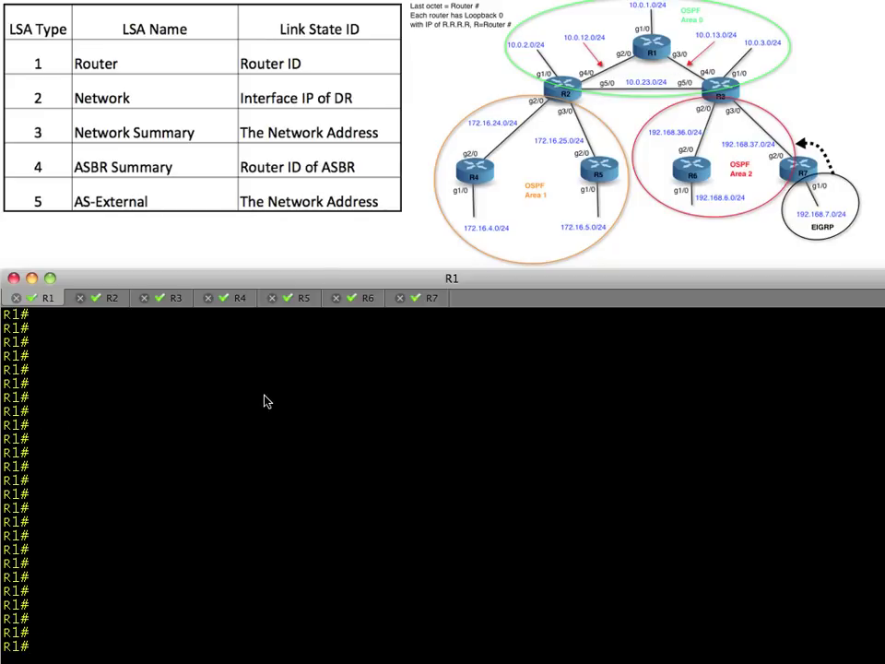
Display R1's complete routing table with 'show ip route', paging past --More--
type("show ip route")
key("Return")
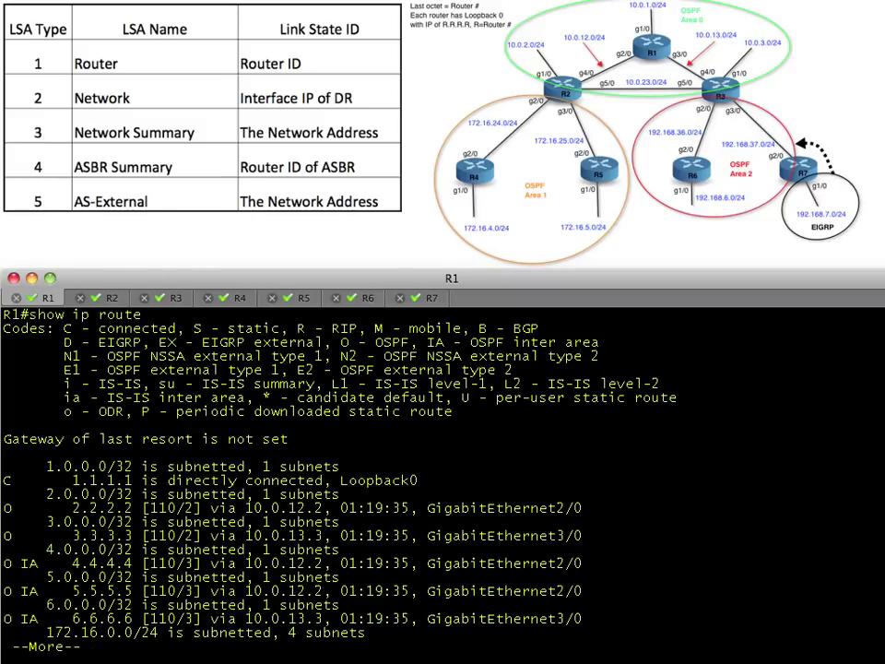
key("space")
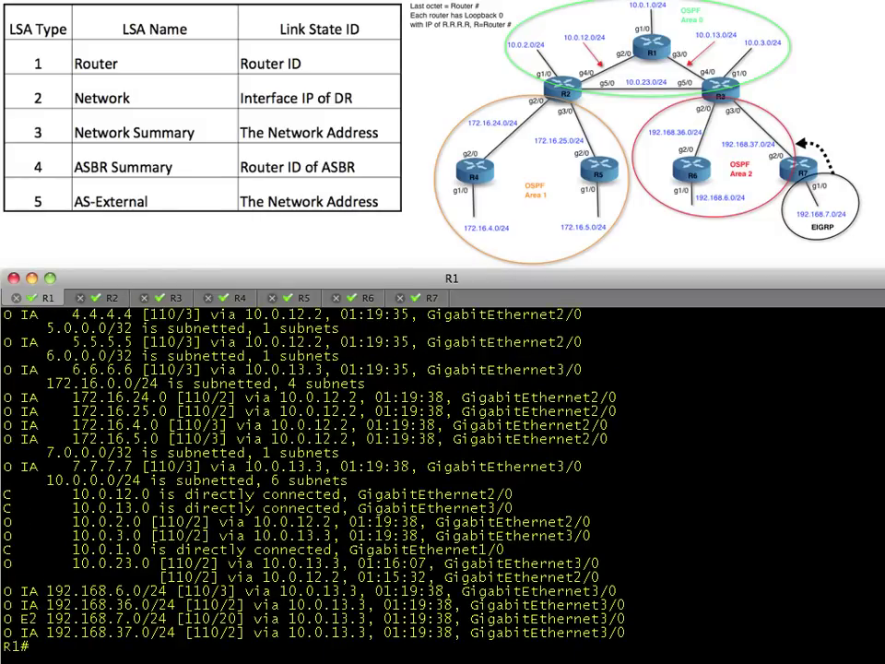
scroll(184, 440, "up", 2)
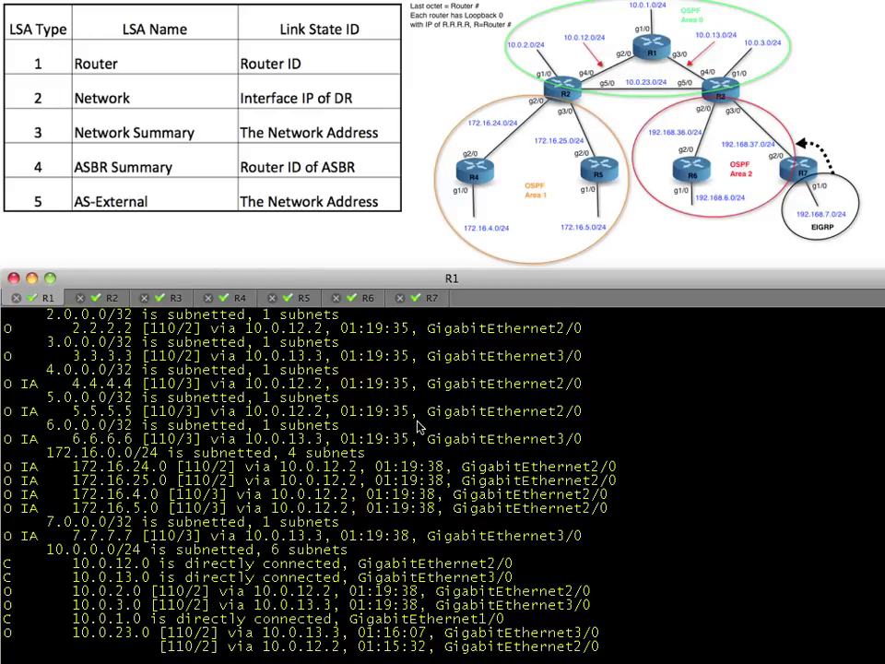
At a fresh R1# prompt, enter 'show ip ospf database' using Tab completion
key("Return")
key("Return")
key("Return")
key("Return")
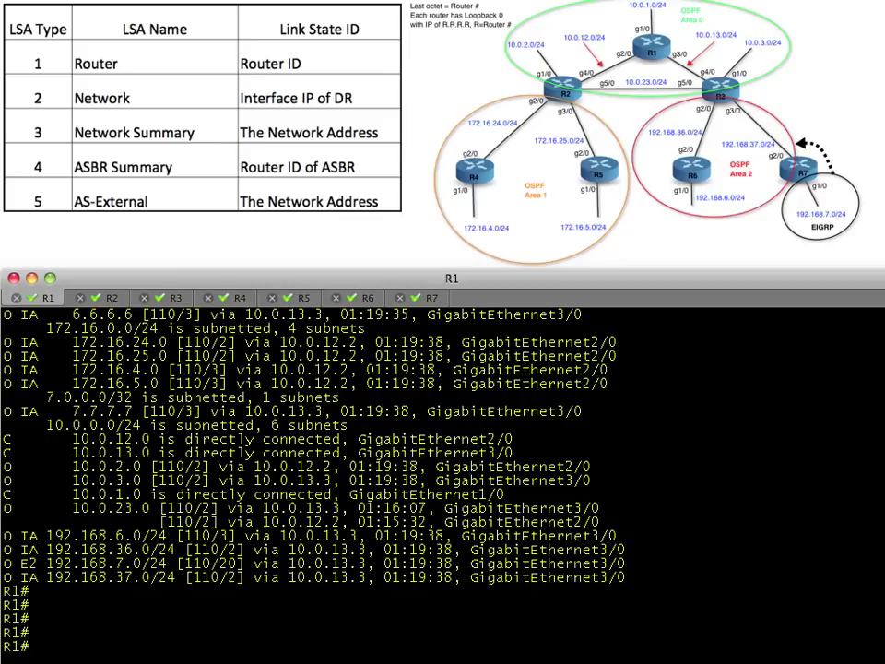
type("show ip ospf dat")
key("Tab")
Run 'show ip ospf database', highlight the command and 1.1.1.1 router LSA row, then page to the end
key("Return")
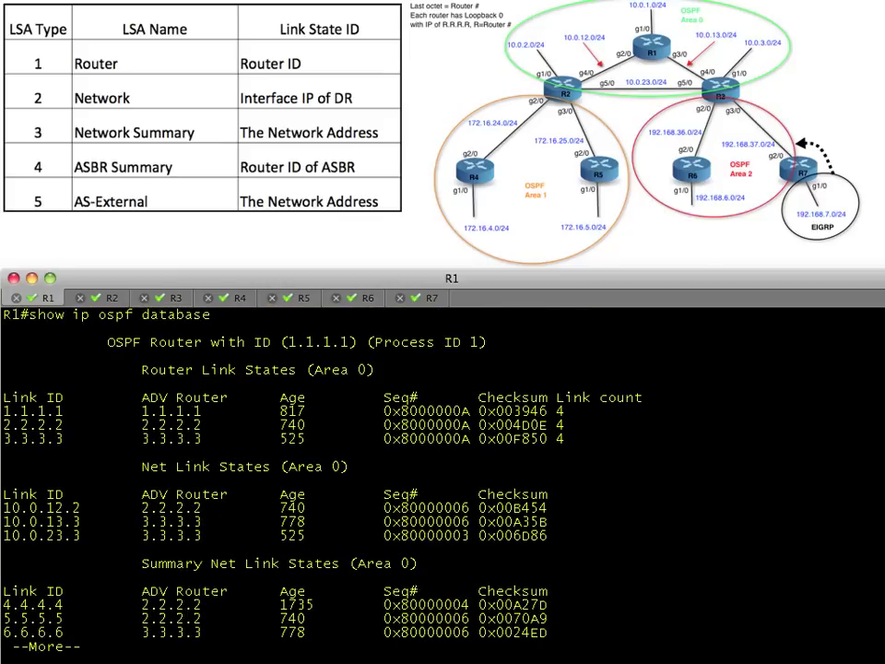
triple_click(192, 321)
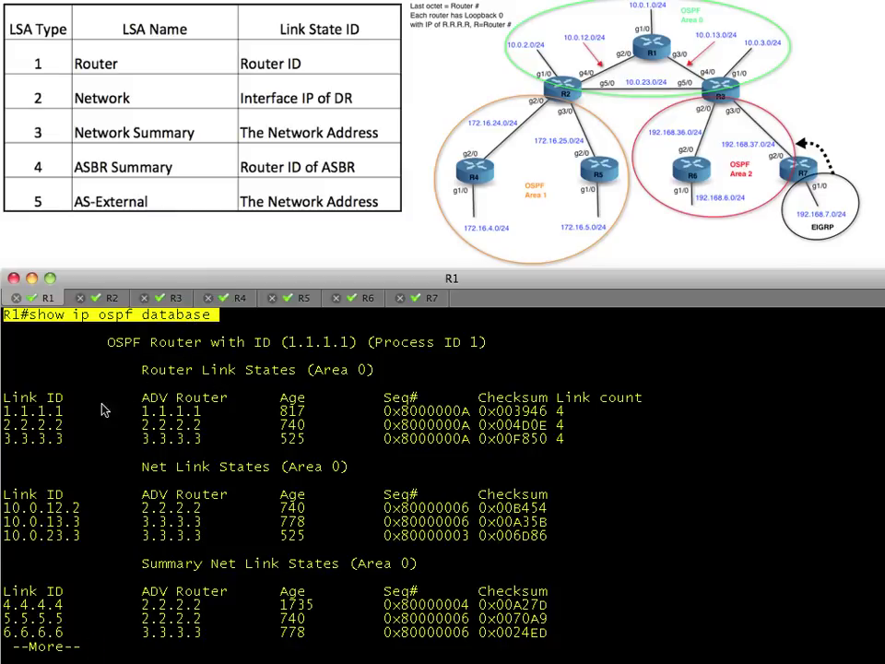
triple_click(52, 416)
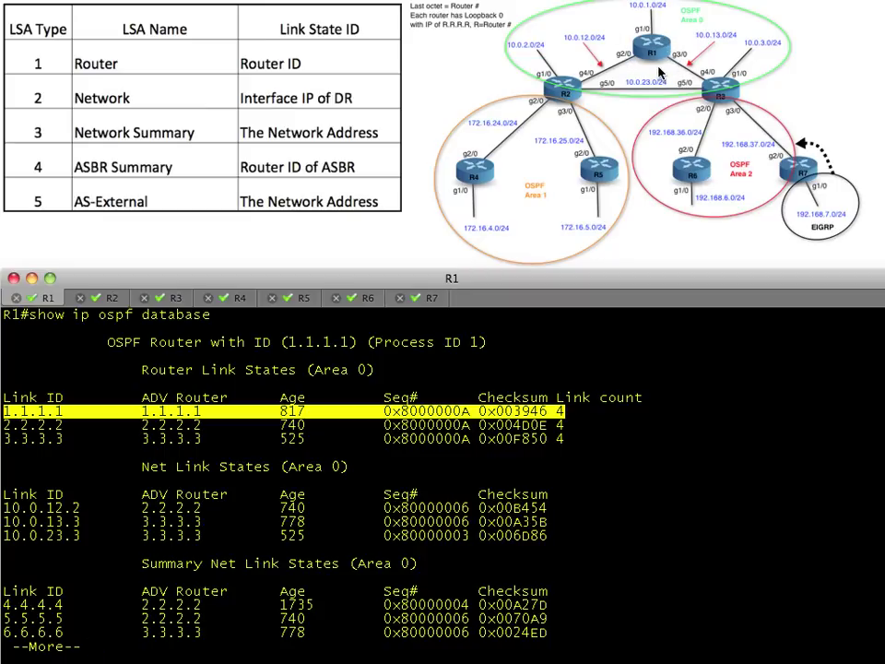
left_click(707, 399)
key("space")
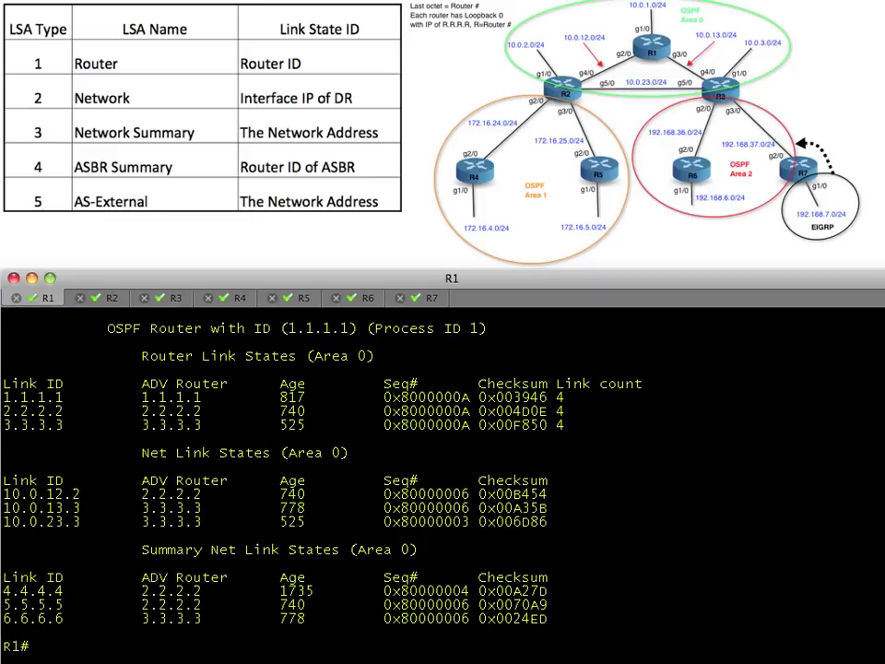
Run 'show ip ospf int brief' and highlight the Lo0, Gi3/0, Gi2/0 and Gi1/0 rows
key("Return")
key("Return")
type("show ip ospf int brief")
key("Return")
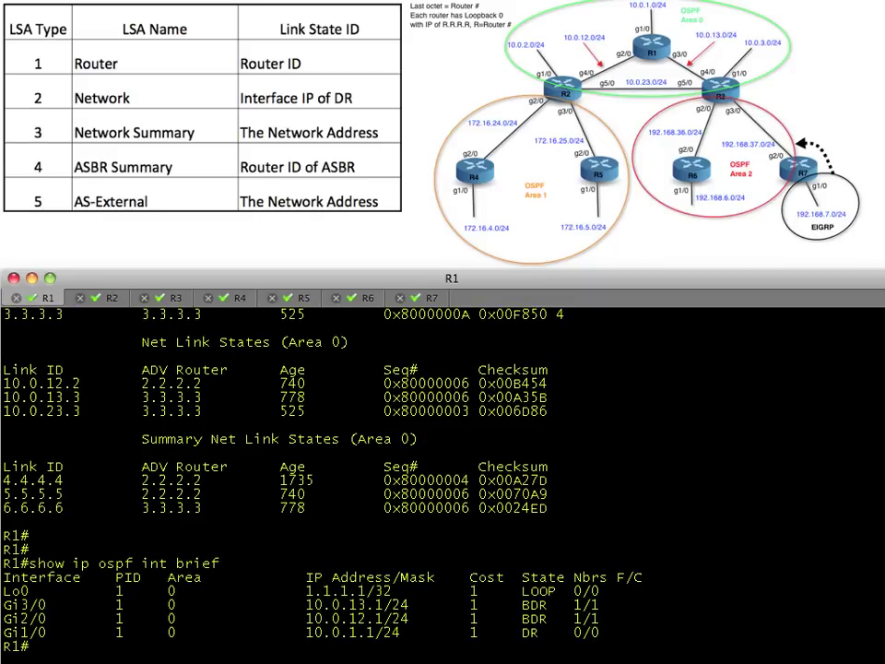
left_click_drag(3, 588, 614, 638)
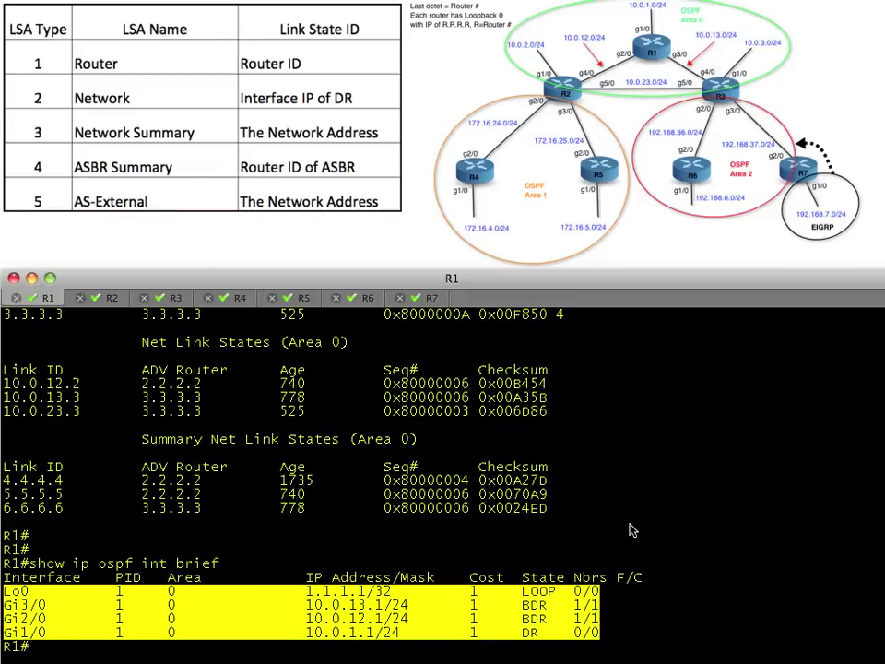
Highlight the 1.1.1.1 router LSA row in the database, then recall the OSPF database command
scroll(635, 581, "up", 2)
scroll(631, 525, "up", 2)
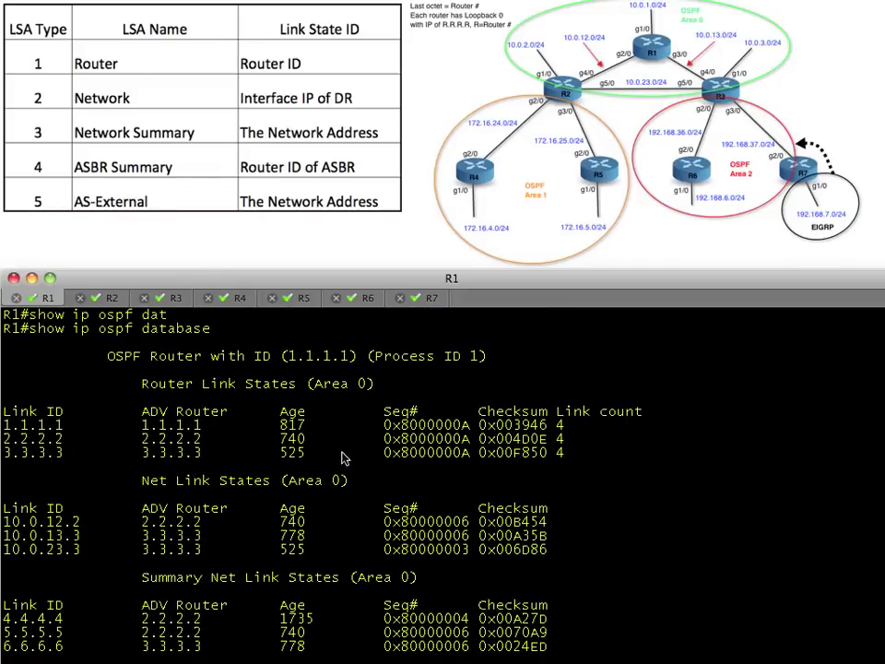
triple_click(170, 426)
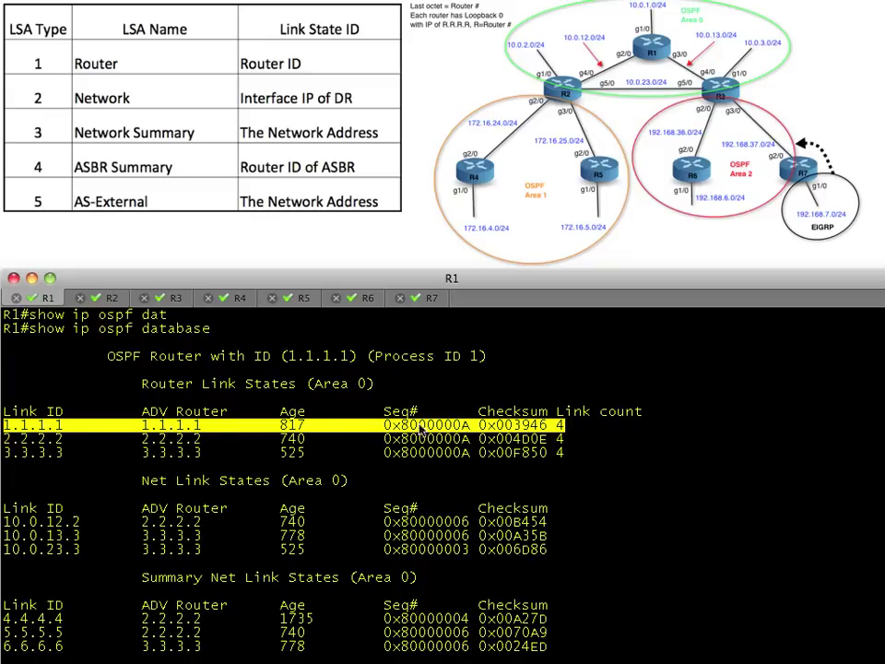
left_click(596, 446)
key("Return")
key("Return")
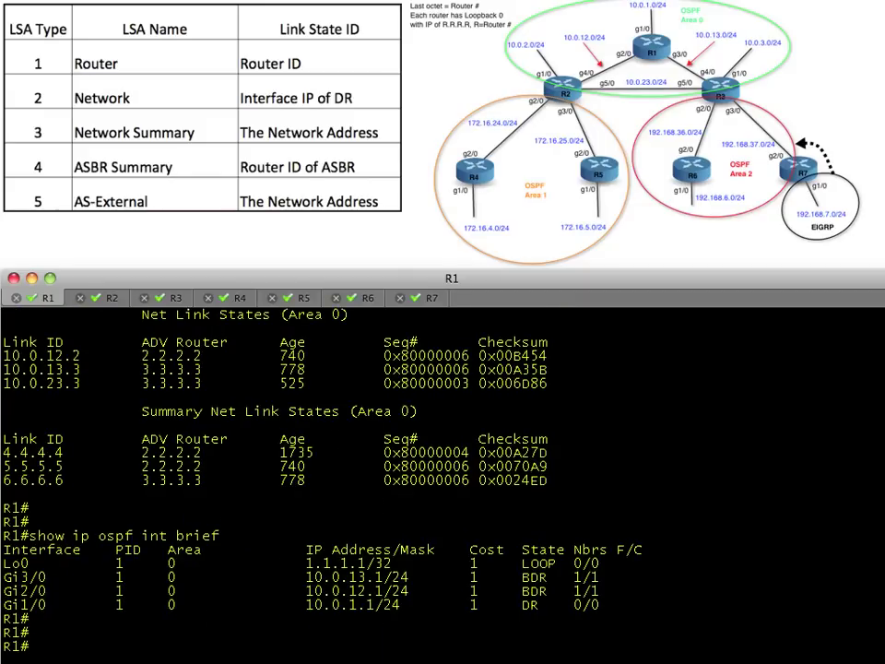
key("Up")
key("Up")
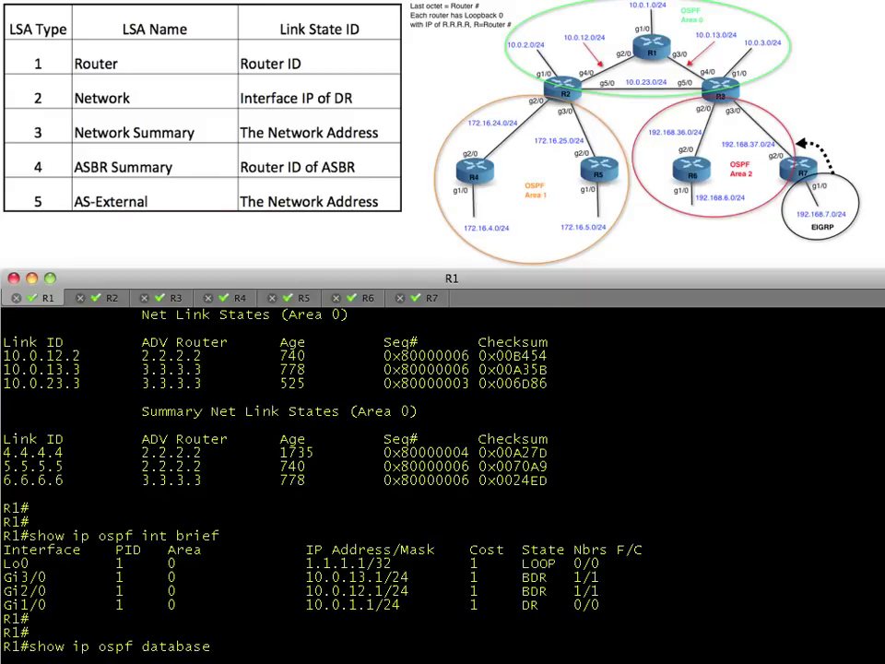
Run 'show ip ospf database router 1.1.1.1' and highlight its command line
type("rou")
key("Tab")
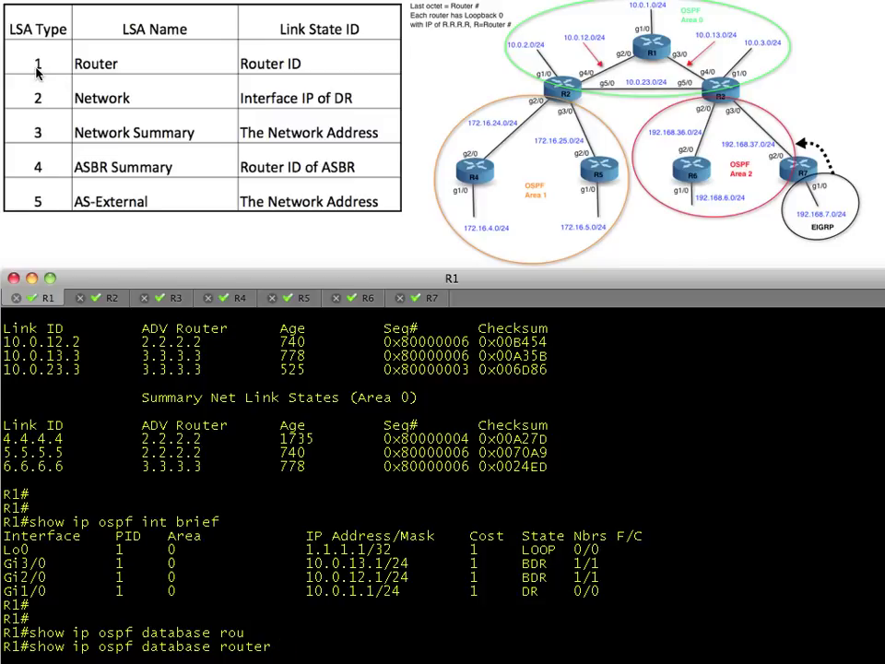
type("1.1.1.1")
key("Return")
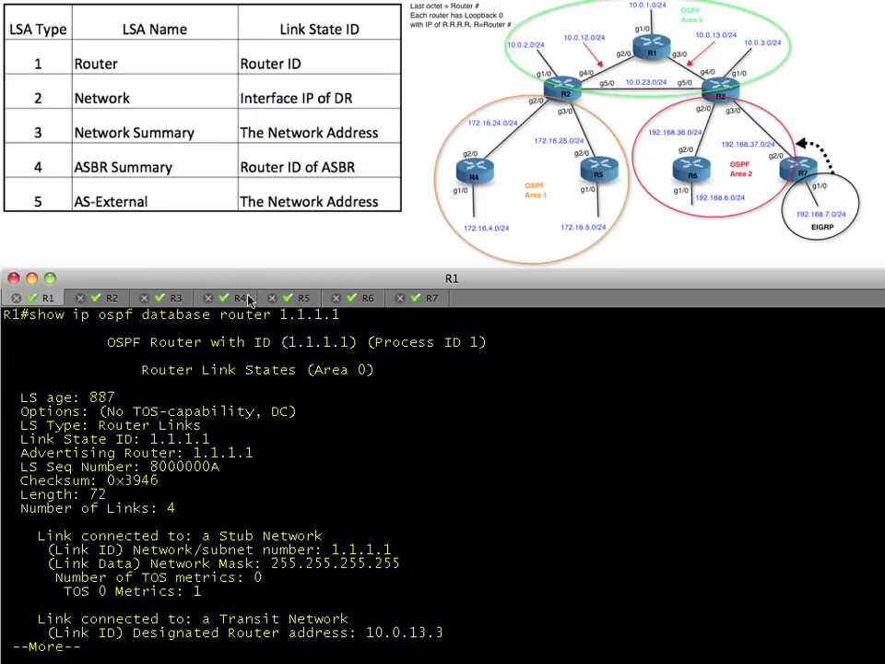
triple_click(186, 314)
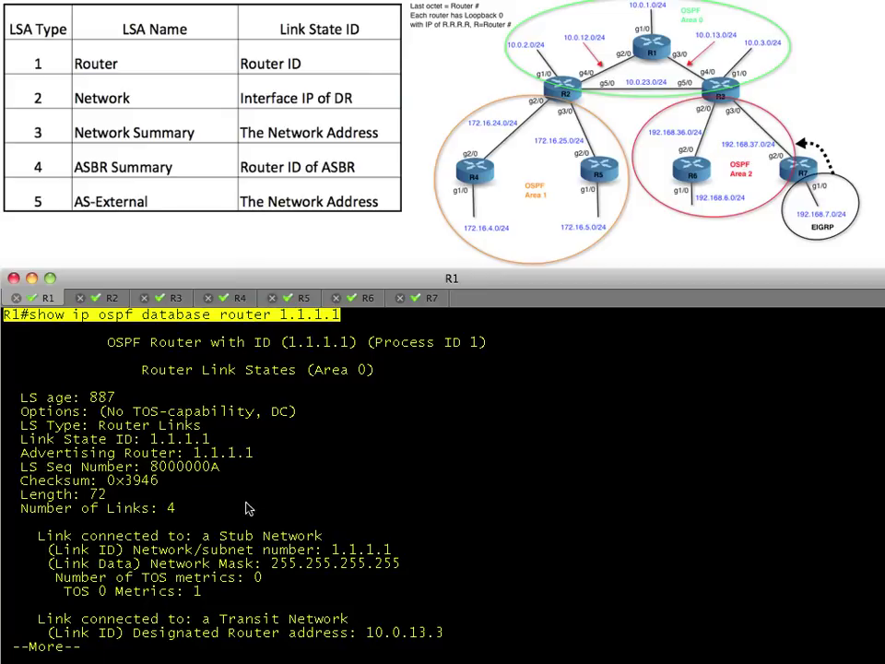